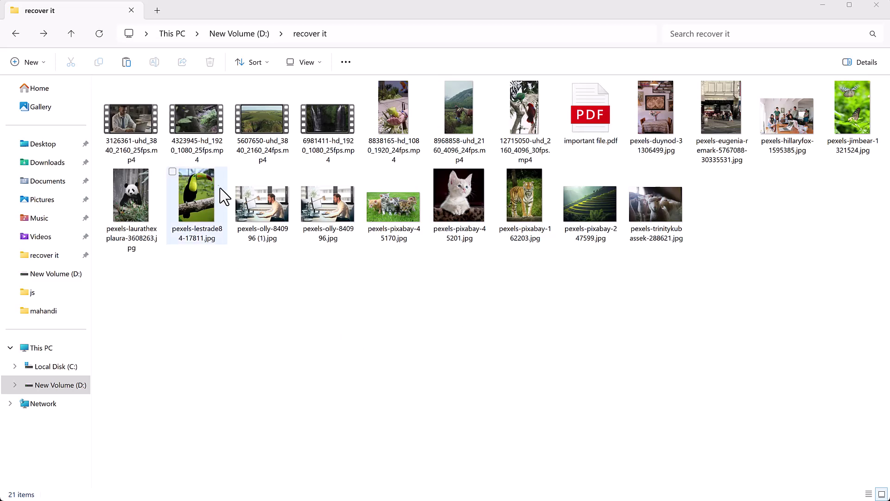
# - Check the first video plays, then page through the folder's photos from bookshelf room to kittens
pyautogui.moveTo(131, 132)
pyautogui.doubleClick(143, 146)
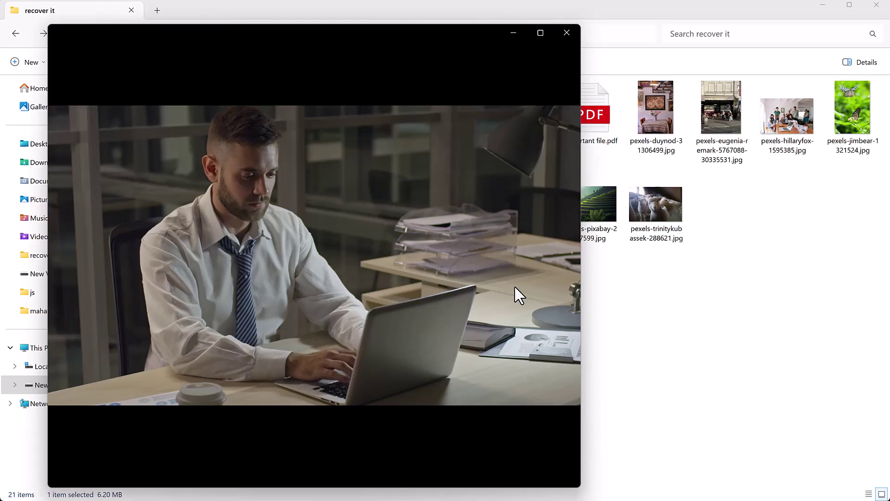
pyautogui.moveTo(314, 255)
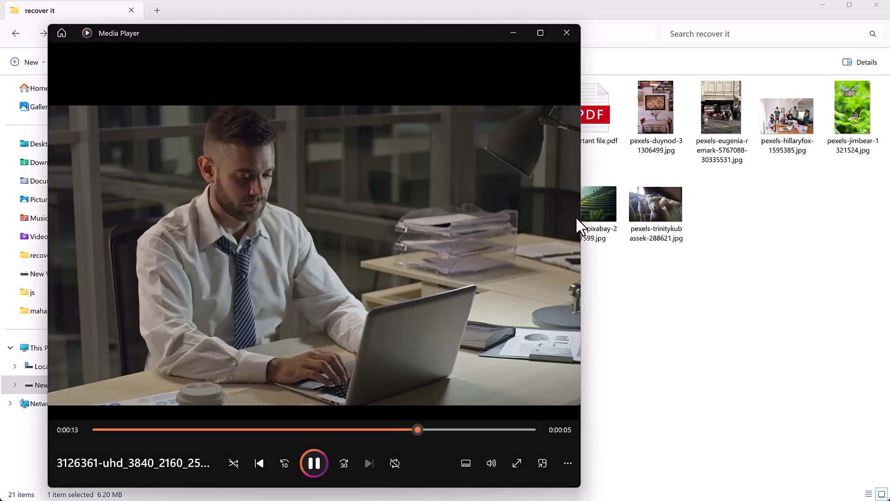
pyautogui.click(566, 33)
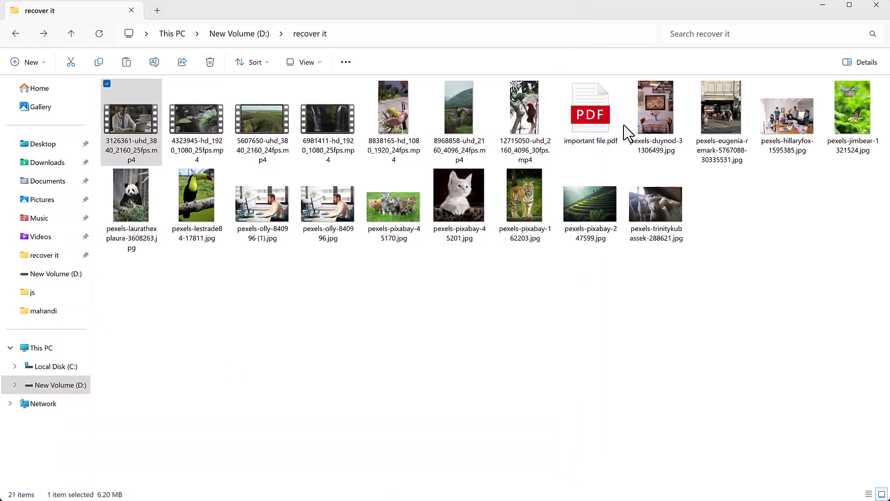
pyautogui.doubleClick(658, 126)
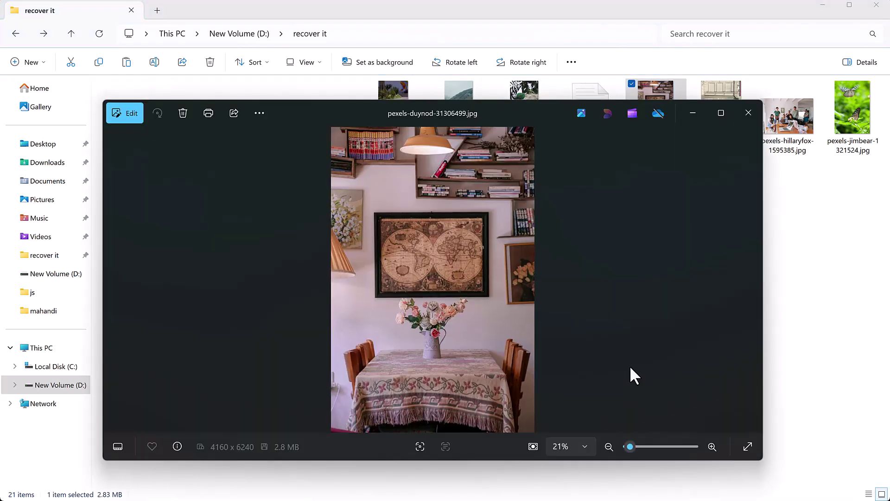
pyautogui.press('Right')
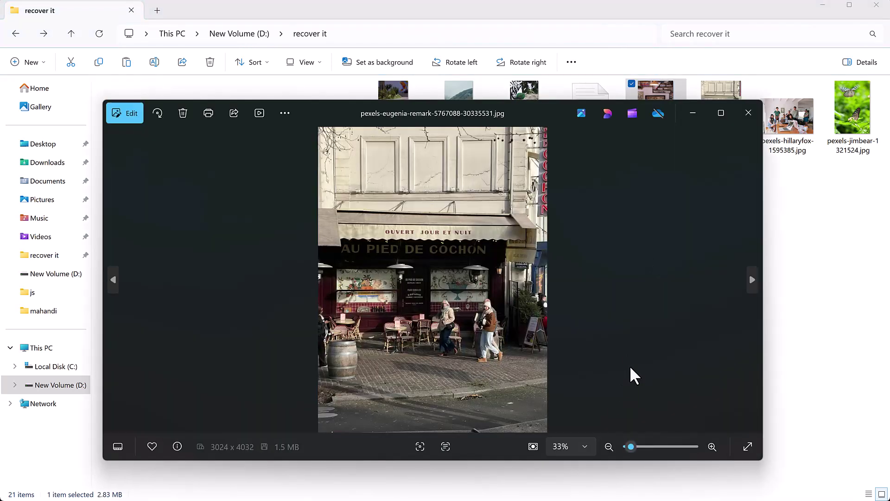
pyautogui.press('Right')
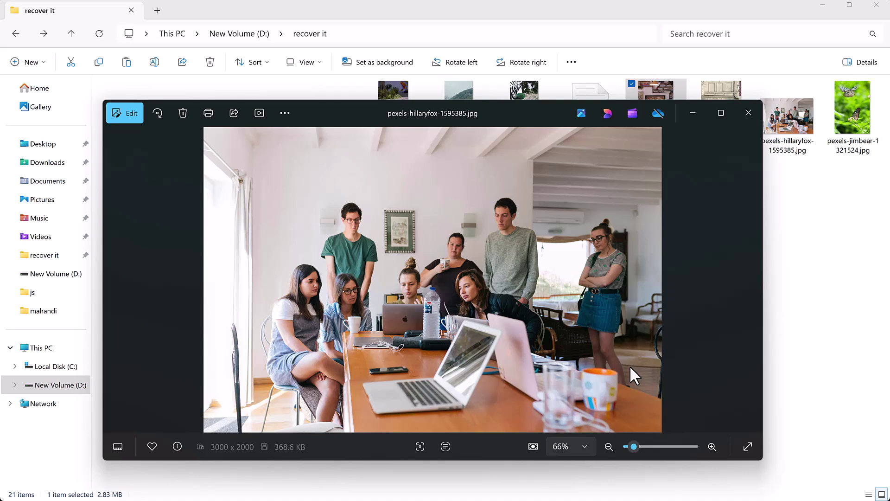
pyautogui.press('Right')
pyautogui.press('Right')
pyautogui.press('Right')
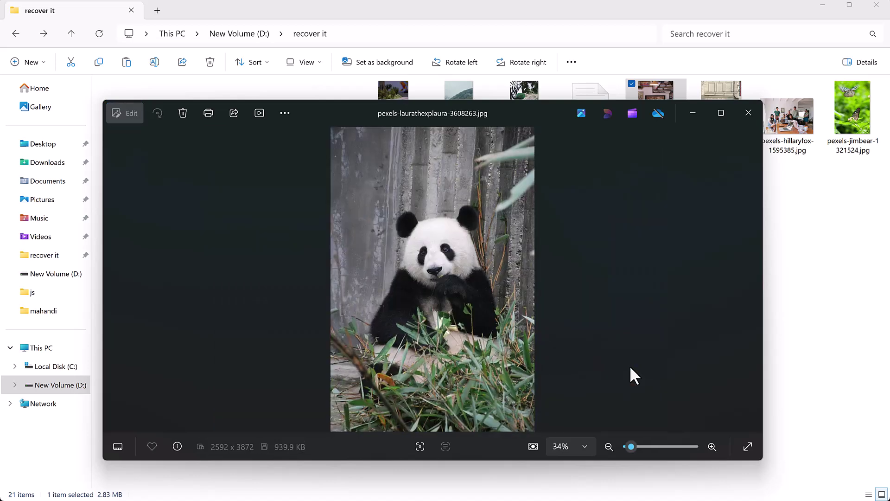
pyautogui.press('Right')
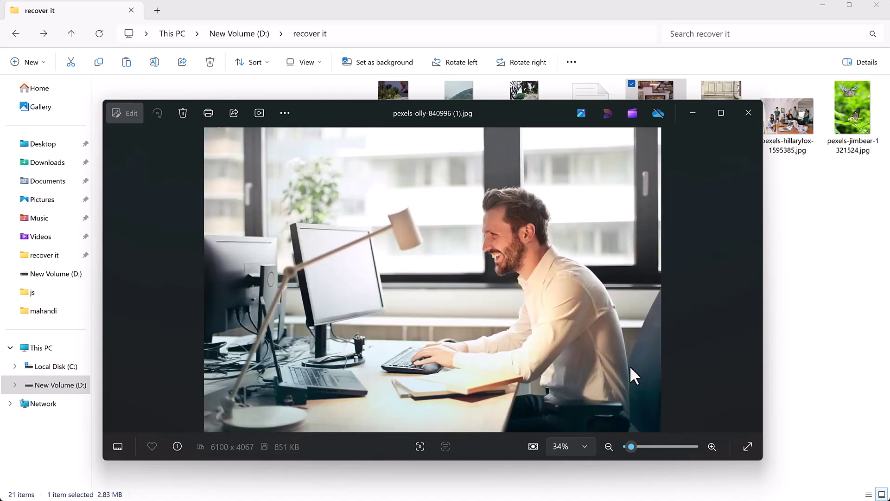
pyautogui.press('Right')
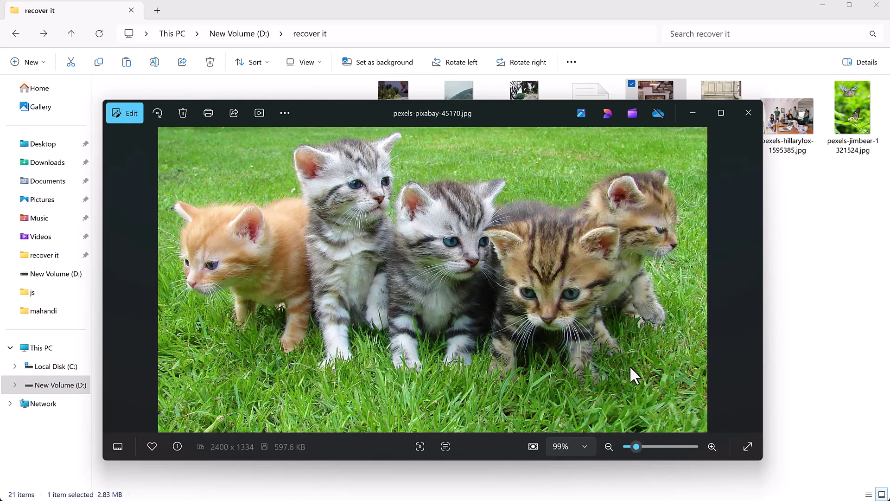
pyautogui.press('Right')
pyautogui.press('Right')
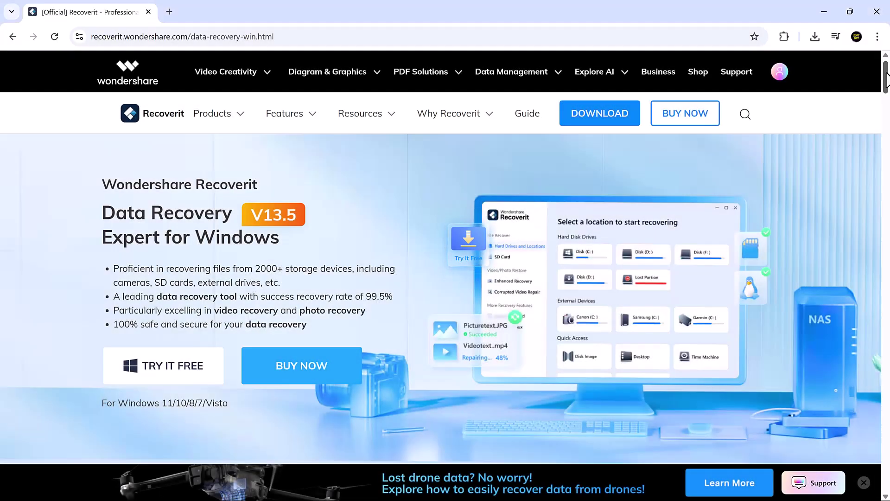
# - Scroll the Recoverit product page down to the 3 Steps To Retrieve Data section
pyautogui.moveTo(886, 79); pyautogui.dragTo(886, 110)
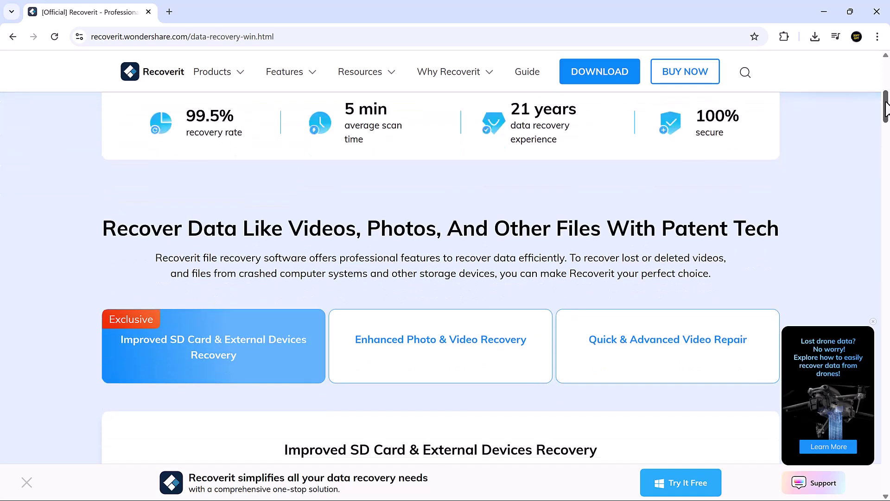
pyautogui.moveTo(887, 109); pyautogui.dragTo(887, 138)
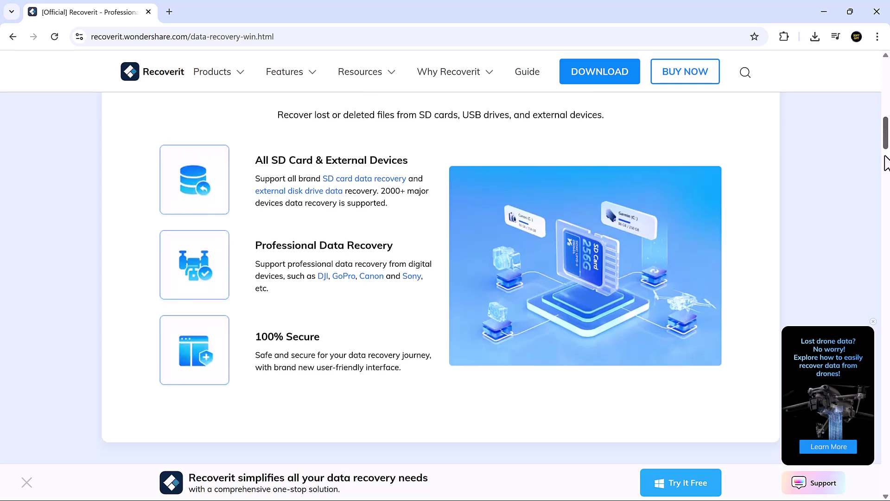
pyautogui.moveTo(887, 140); pyautogui.dragTo(887, 172)
pyautogui.scroll(-1, 886, 171)
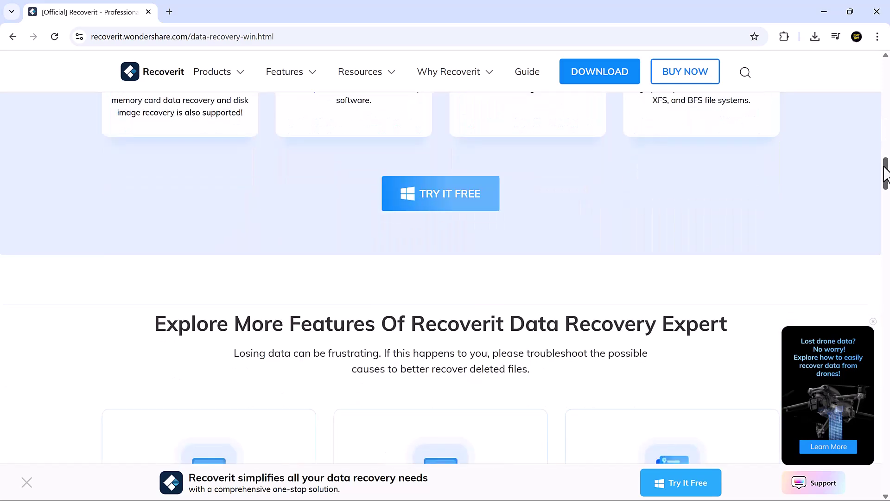
pyautogui.scroll(-4, 885, 173)
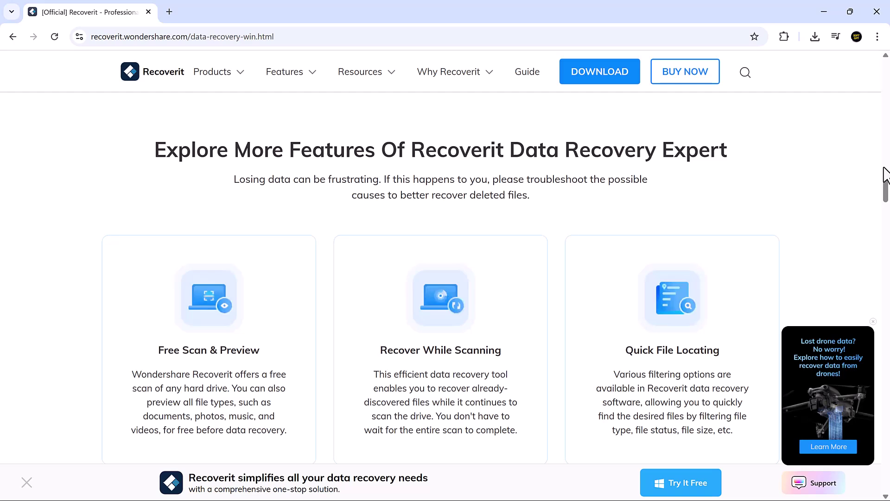
pyautogui.scroll(-3, 887, 172)
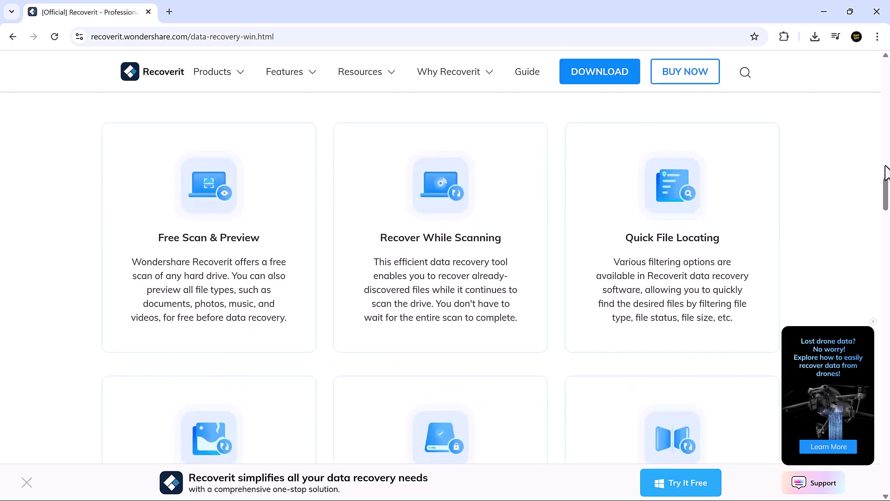
pyautogui.scroll(-5, 887, 171)
pyautogui.scroll(-1, 886, 173)
pyautogui.scroll(-4, 887, 173)
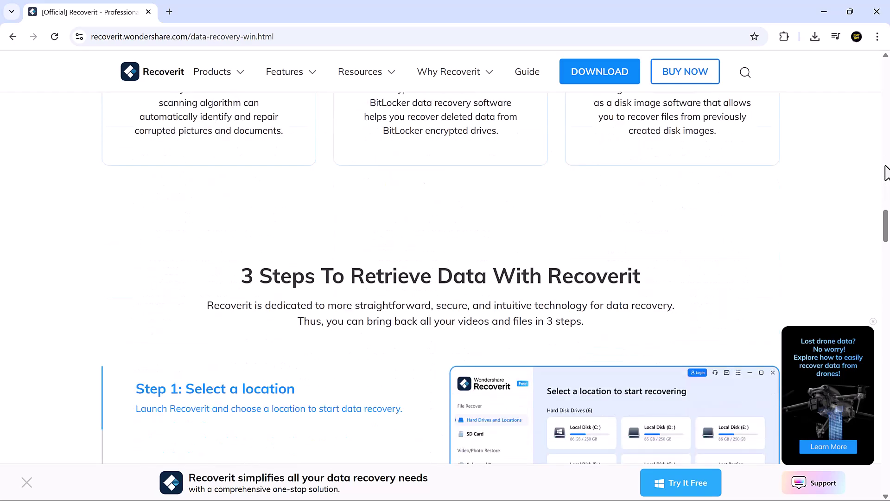
pyautogui.scroll(-2, 887, 173)
pyautogui.scroll(-1, 887, 173)
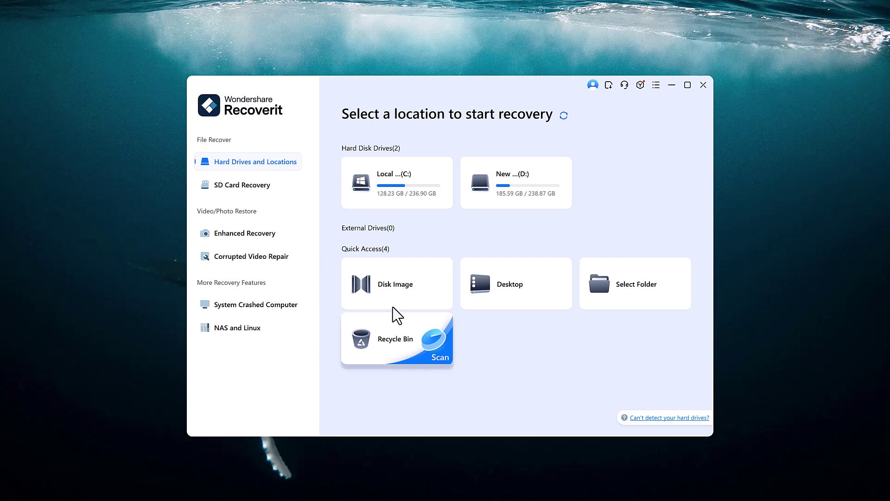
pyautogui.click(237, 186)
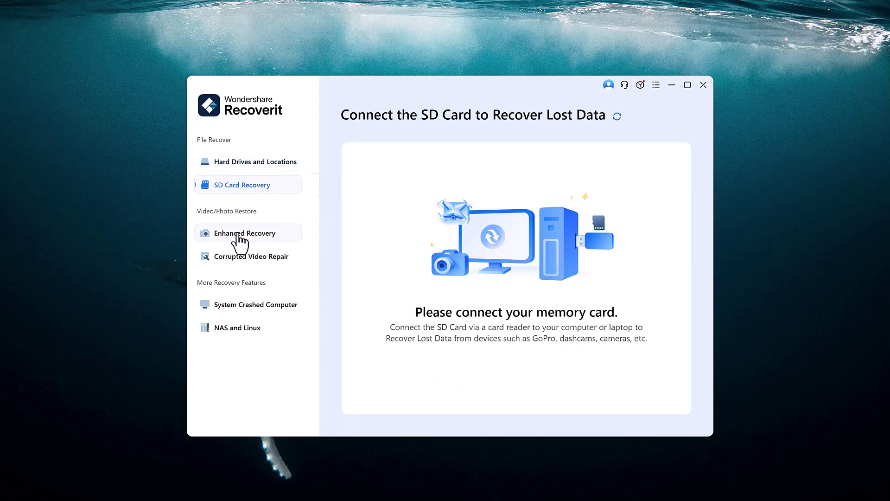
pyautogui.click(239, 237)
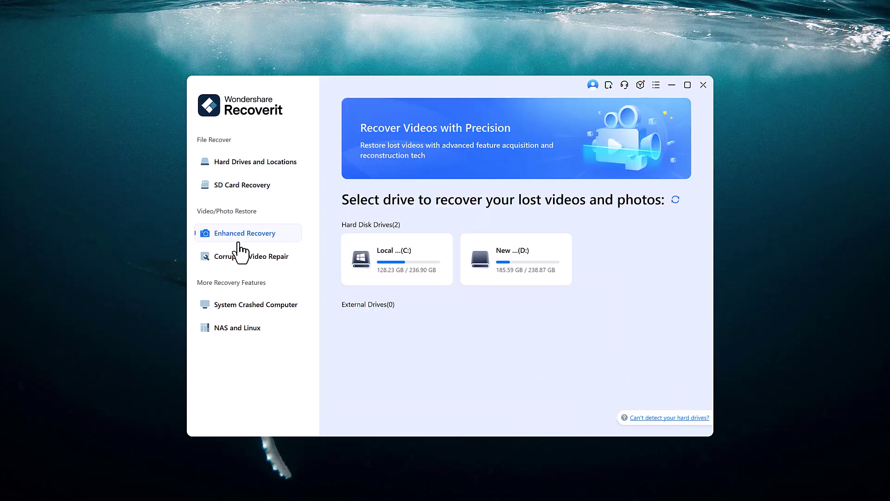
pyautogui.click(241, 258)
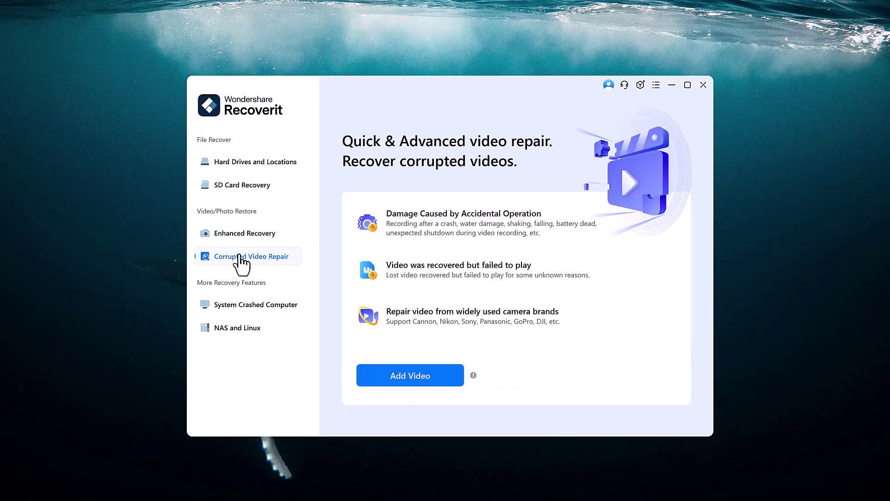
pyautogui.click(252, 311)
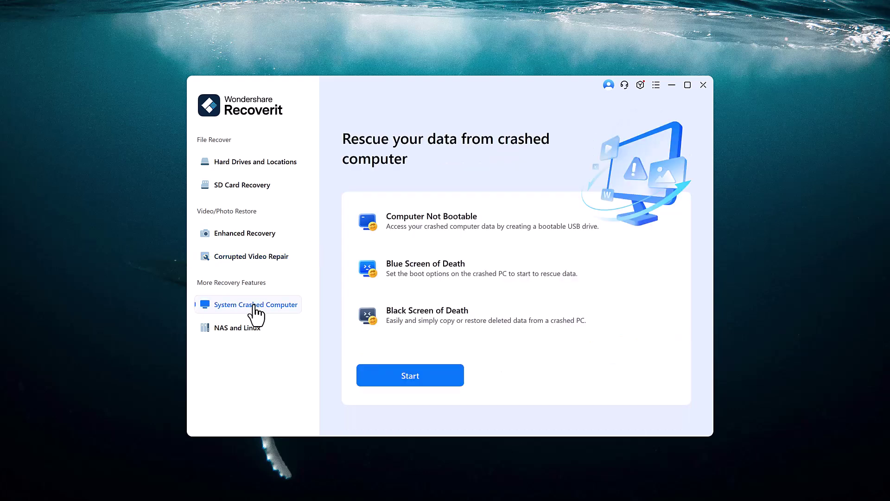
pyautogui.click(254, 330)
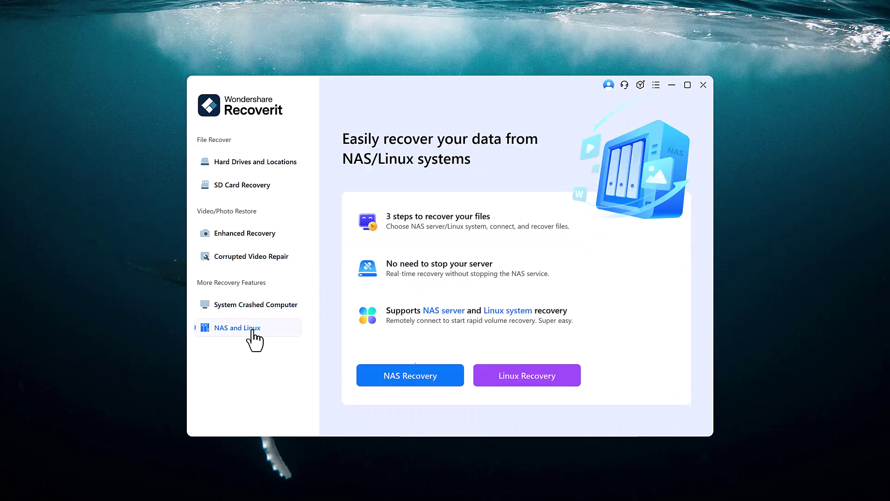
pyautogui.click(270, 177)
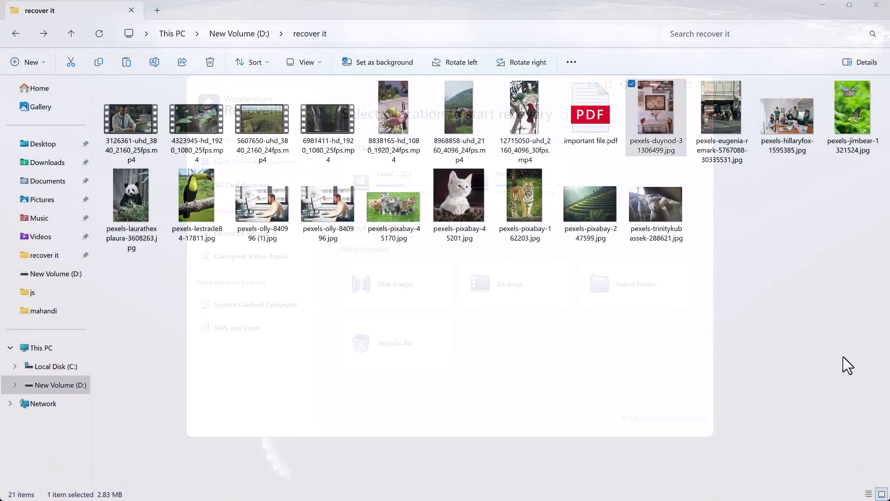
# - Select all 21 videos, photos and the PDF in the recover it folder and delete them
pyautogui.moveTo(842, 355); pyautogui.dragTo(146, 113)
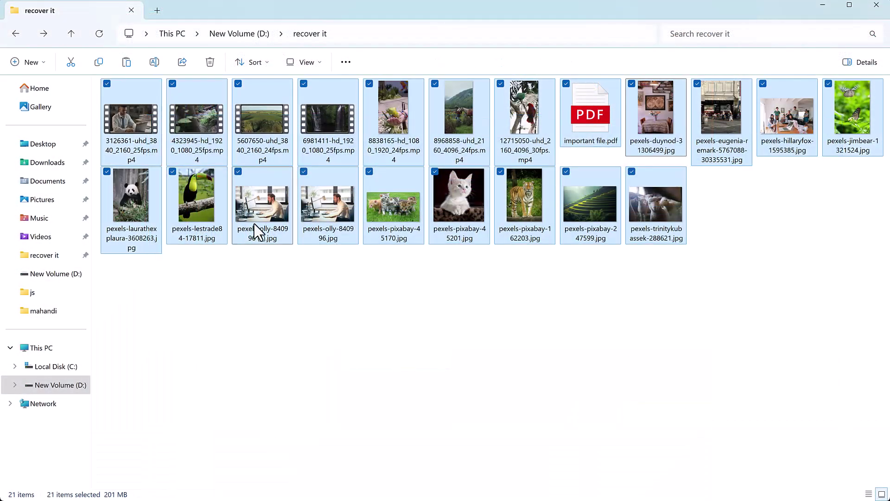
pyautogui.rightClick(256, 224)
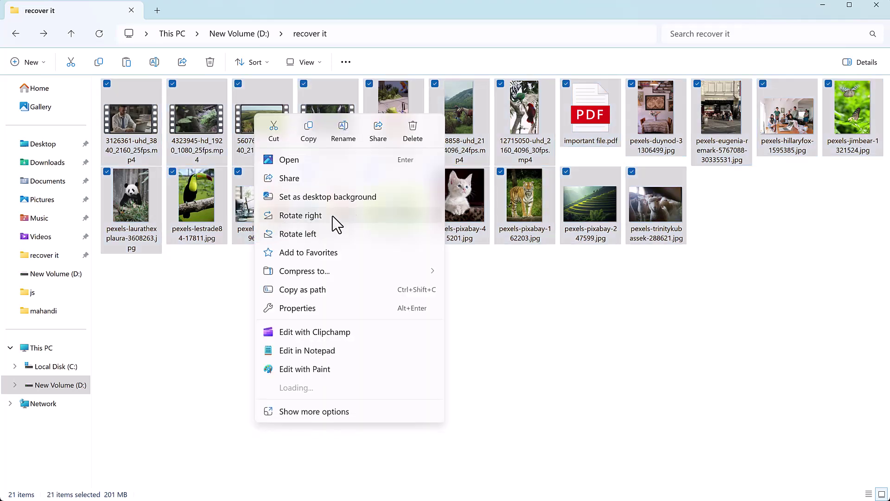
pyautogui.click(412, 131)
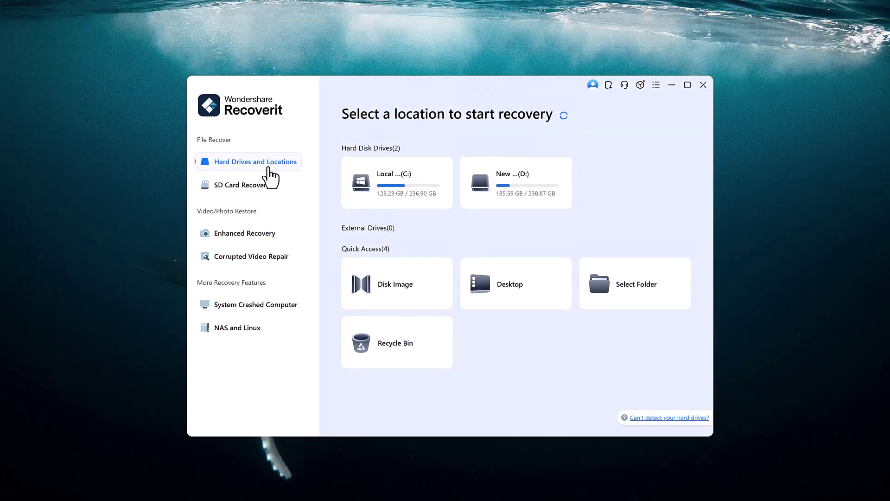
pyautogui.moveTo(516, 179)
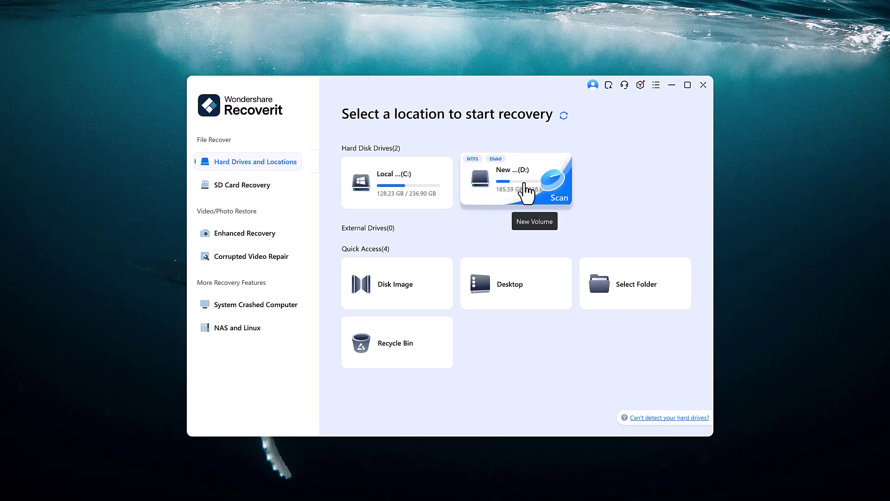
# - Scan New Volume (D:), group results by file type, and pause the deep scan at 46%
pyautogui.click(525, 184)
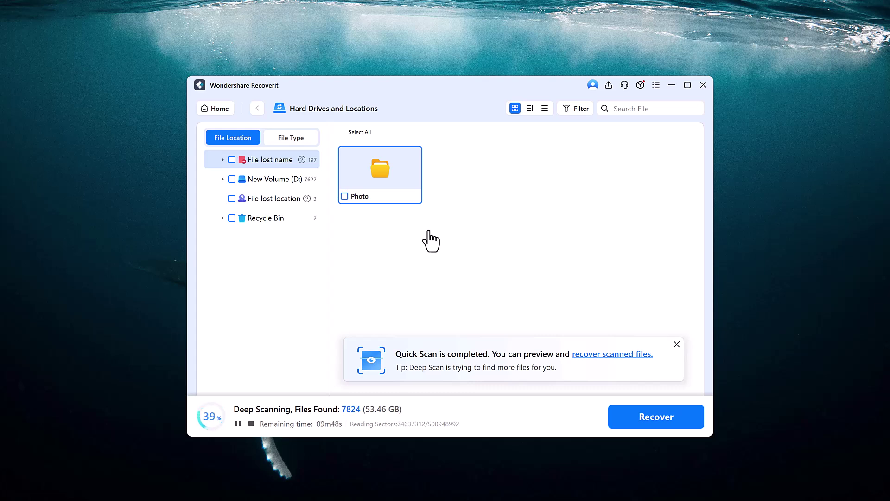
pyautogui.click(264, 179)
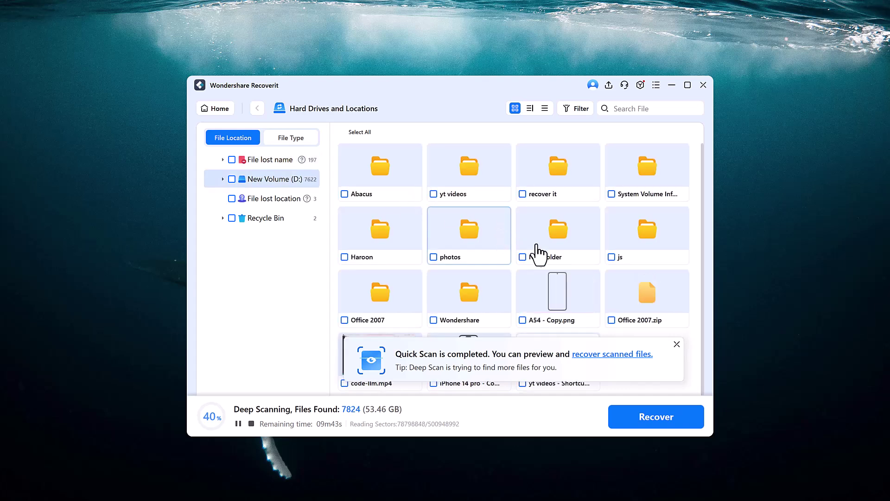
pyautogui.click(290, 138)
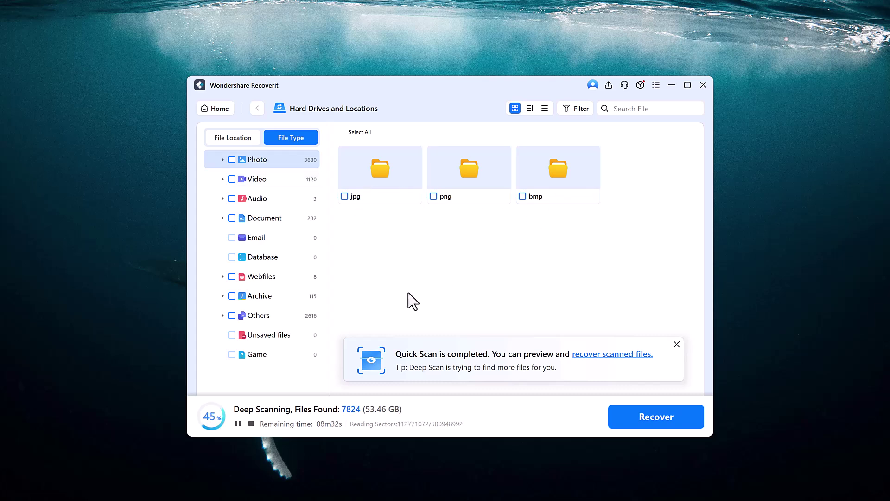
pyautogui.click(239, 424)
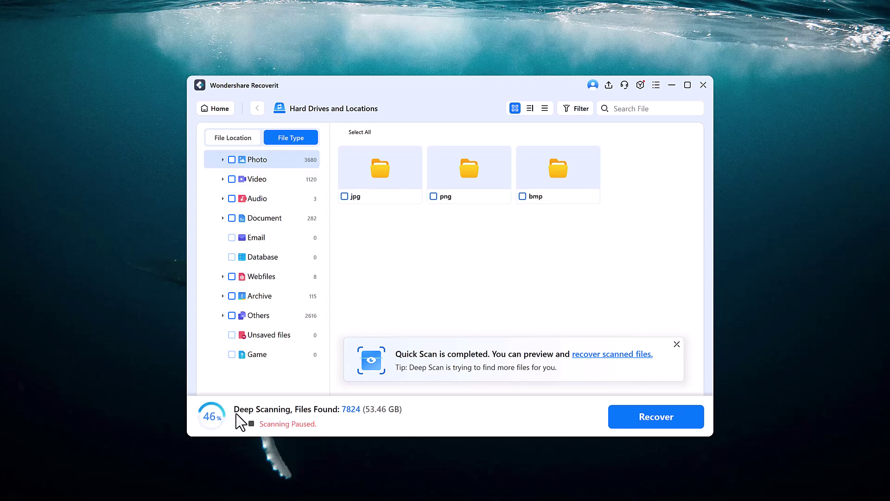
# - Open the found Video > mp4 files and browse their thumbnails
pyautogui.click(249, 182)
pyautogui.doubleClick(377, 185)
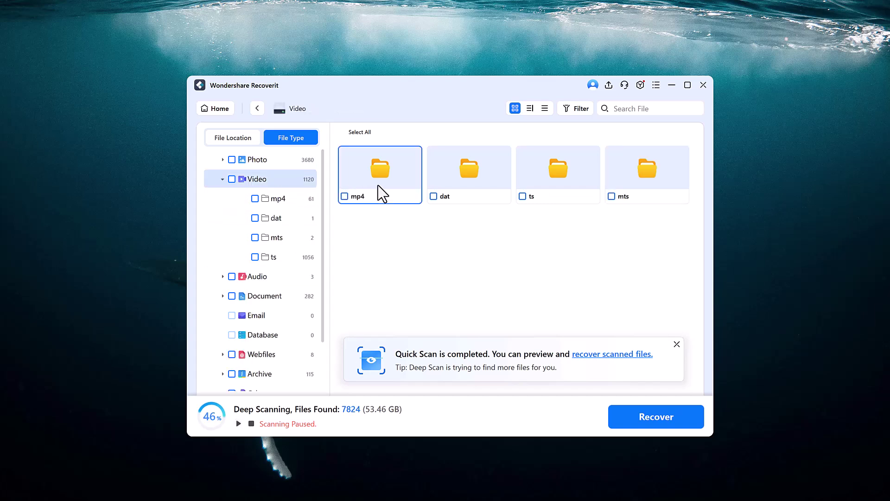
pyautogui.scroll(-5, 429, 216)
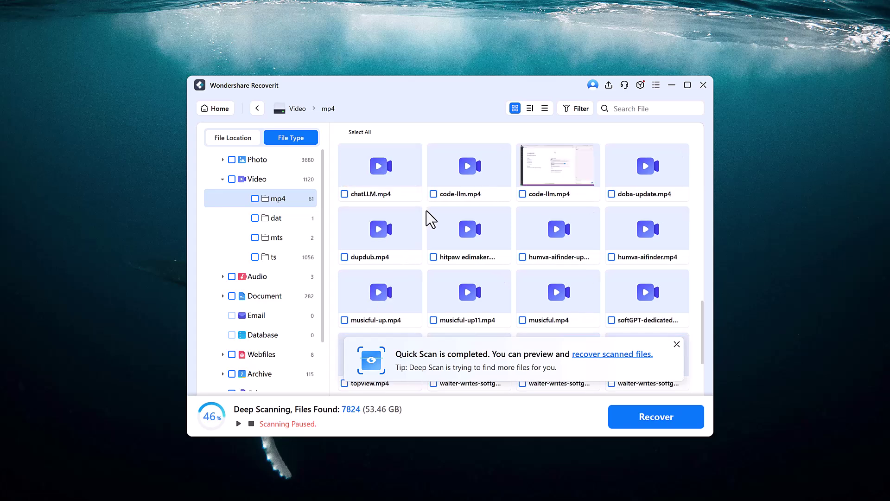
pyautogui.scroll(-3, 431, 218)
pyautogui.scroll(5, 429, 219)
pyautogui.scroll(3, 429, 218)
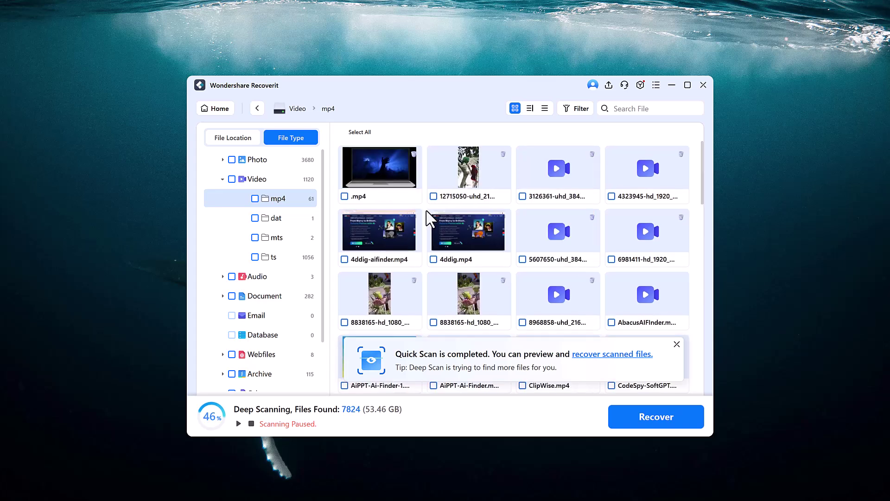
# - Preview 3126361-uhd_3840_2160_25fps.mp4, the man-at-a-laptop video, and watch it play
pyautogui.doubleClick(556, 166)
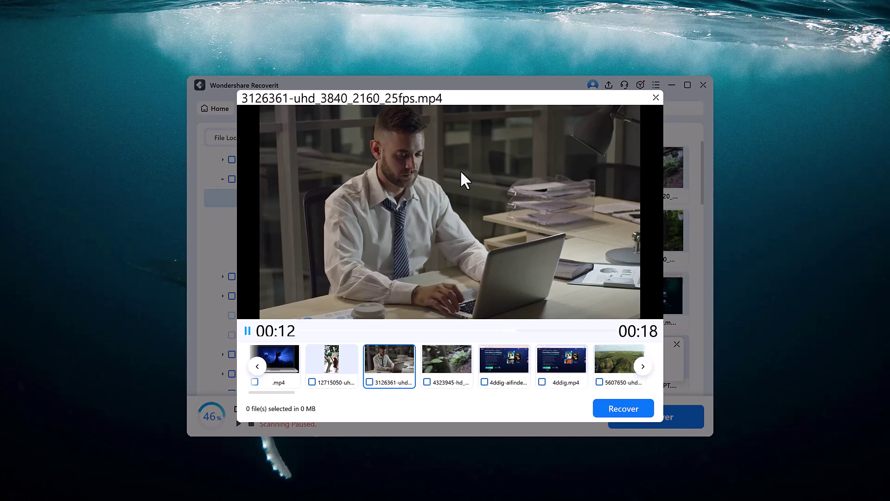
# - Mark two mp4 videos plus the tiger, forest stream, waterfall and parrot photos for recovery
pyautogui.click(655, 98)
pyautogui.click(522, 196)
pyautogui.click(433, 196)
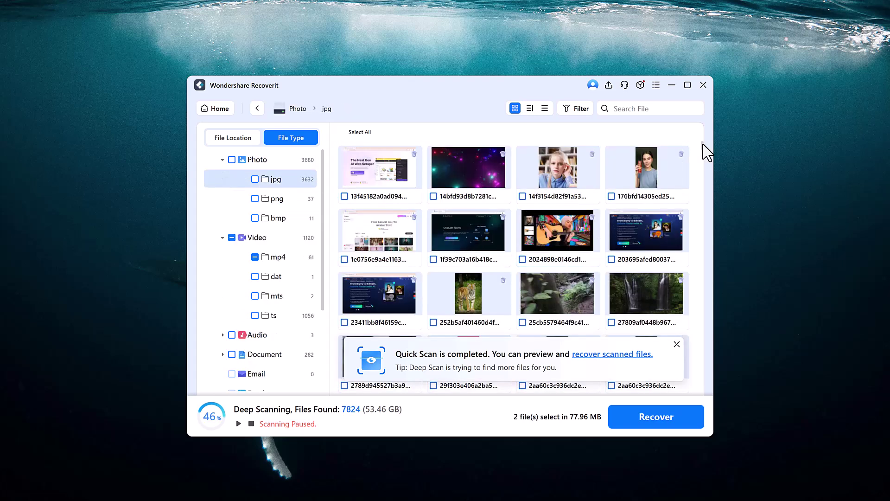
pyautogui.click(433, 323)
pyautogui.click(523, 323)
pyautogui.click(612, 322)
pyautogui.scroll(-5, 521, 259)
pyautogui.click(523, 302)
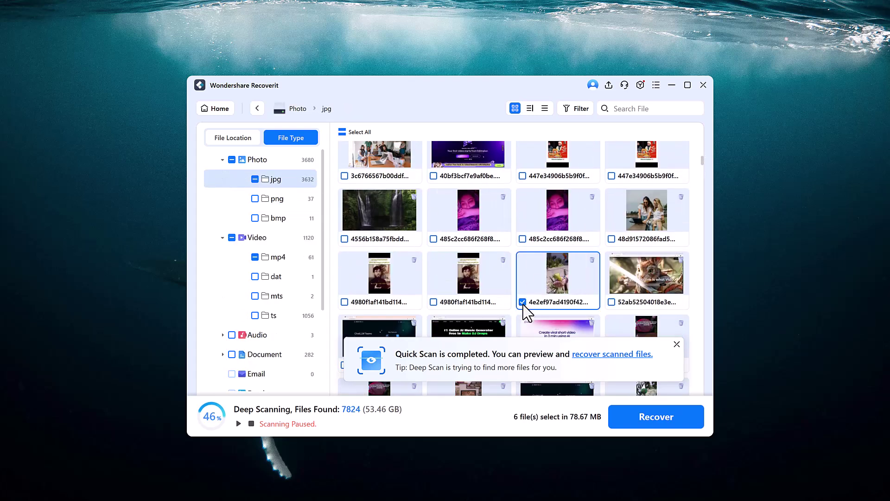
# - Recover the six marked files to Local Disk (C:)
pyautogui.click(656, 416)
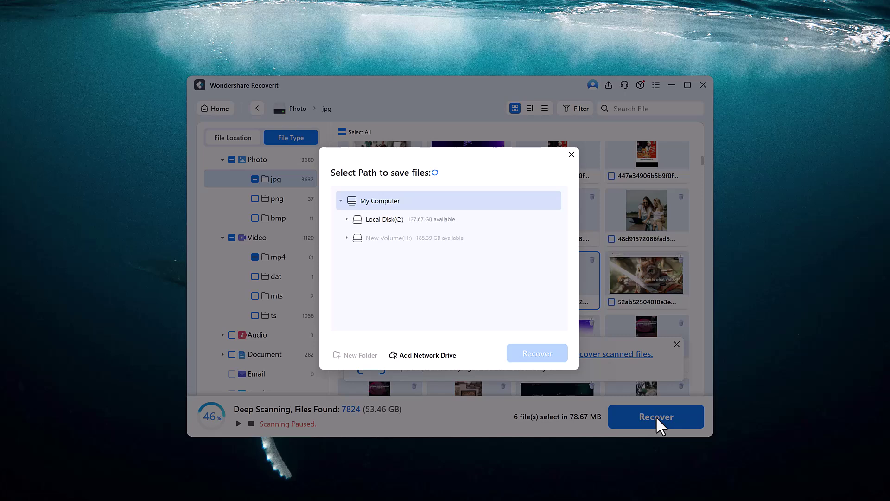
pyautogui.click(398, 218)
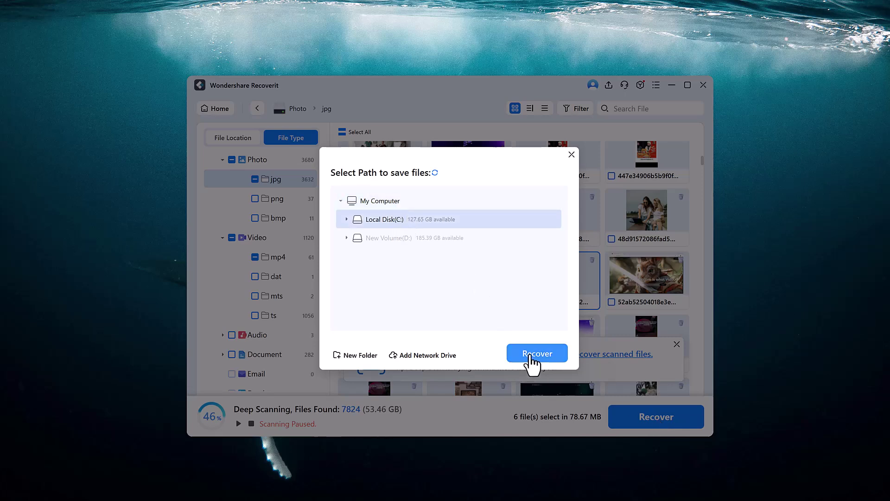
pyautogui.click(530, 355)
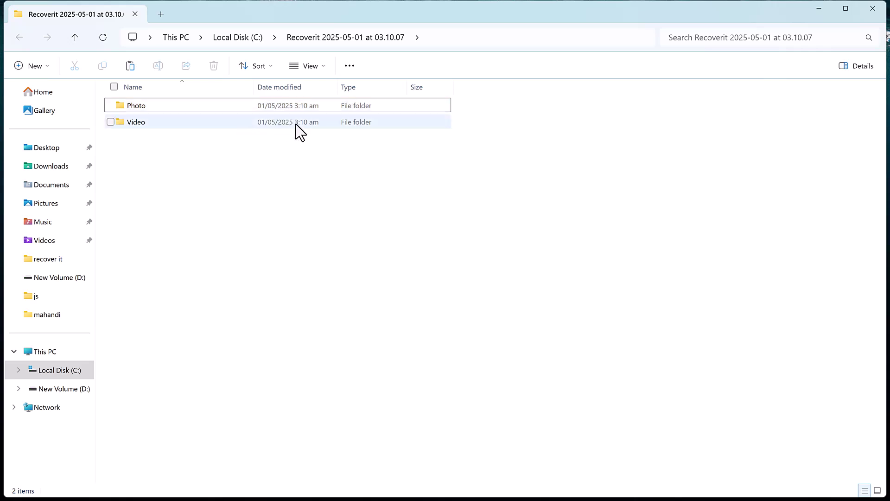
# - Open the recovered Photo > jpg images in Photos and flip through them to confirm they display
pyautogui.click(186, 107)
pyautogui.doubleClick(185, 106)
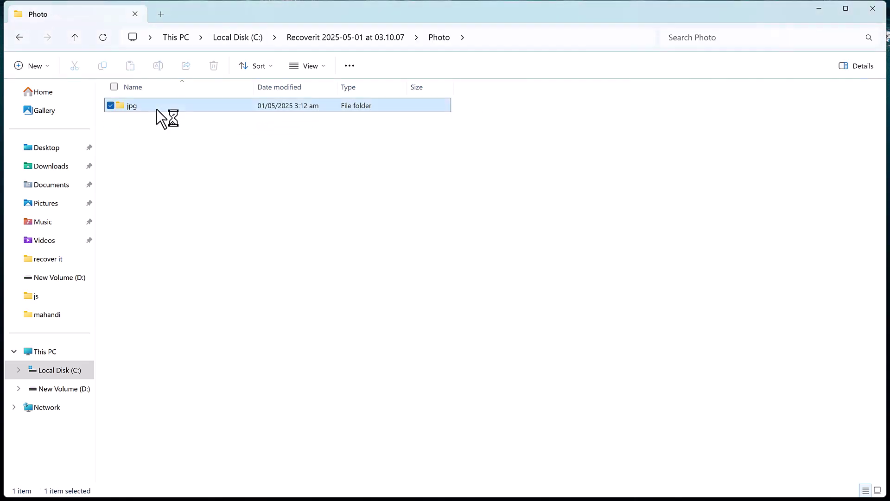
pyautogui.click(147, 127)
pyautogui.doubleClick(147, 125)
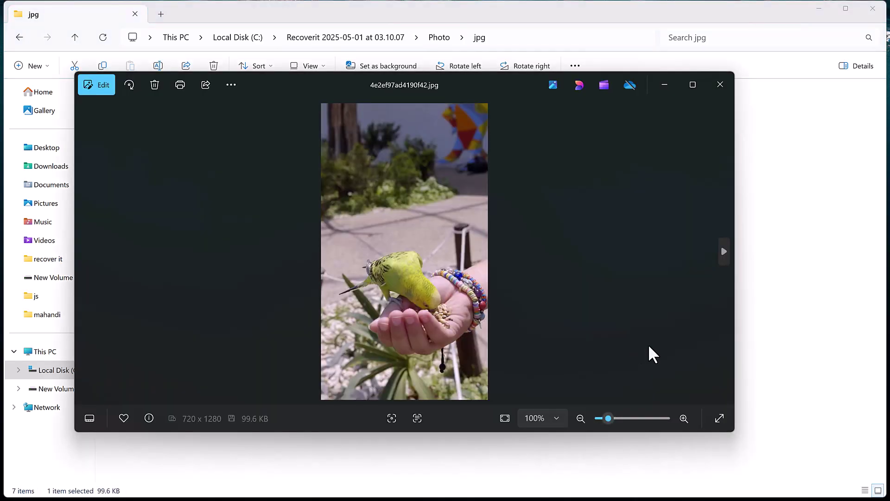
pyautogui.press('Right')
pyautogui.press('Right')
pyautogui.press('Right')
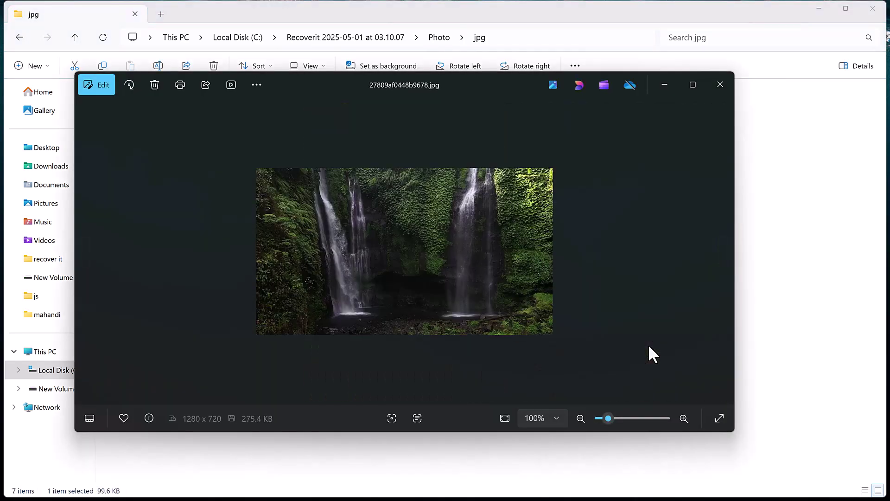
pyautogui.press('Right')
pyautogui.press('Right')
pyautogui.press('Right')
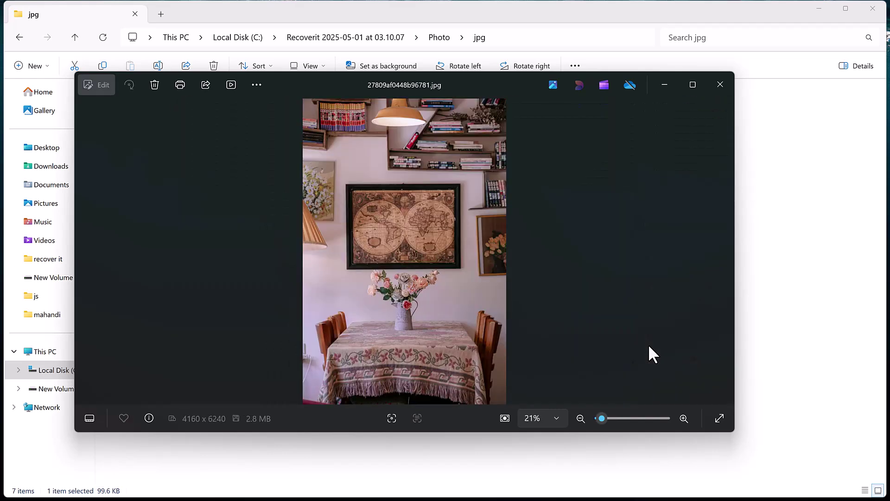
pyautogui.click(726, 85)
# - Go back and open the recovered Video > mp4 folder
pyautogui.click(23, 41)
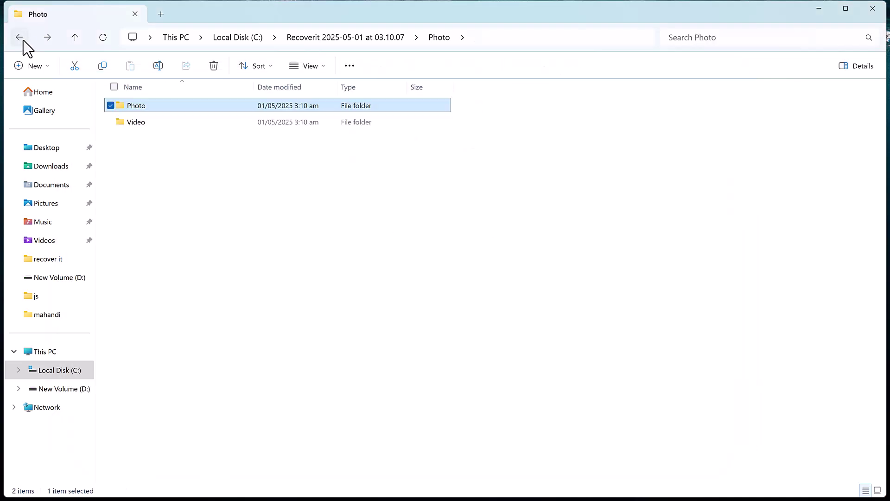
pyautogui.doubleClick(159, 118)
pyautogui.click(139, 165)
# - Play the recovered 3126361-uhd_3840_2160_25fps.mp4 in Media Player, then close it
pyautogui.doubleClick(138, 164)
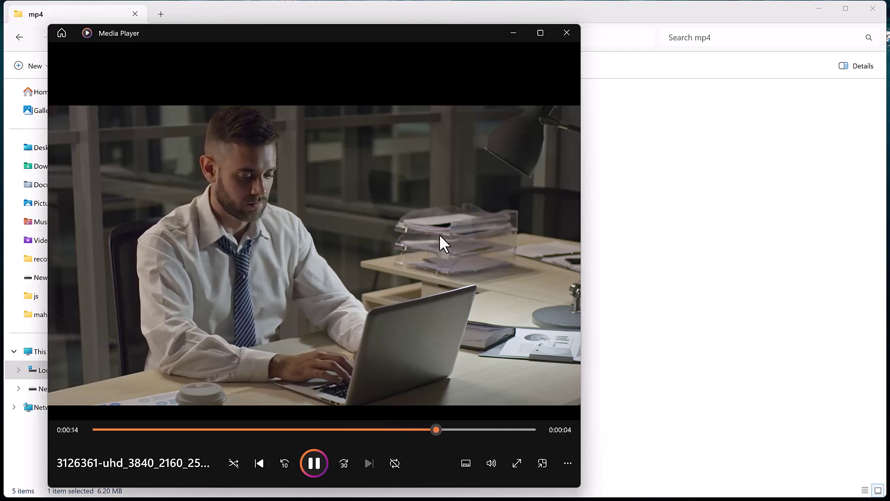
pyautogui.click(572, 29)
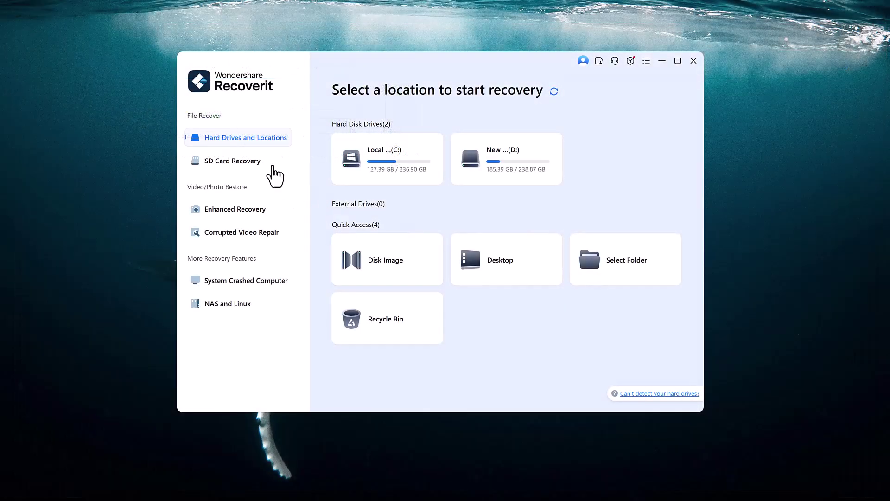
# - View the SD Card Recovery option, then open Enhanced Recovery for videos and photos
pyautogui.click(228, 173)
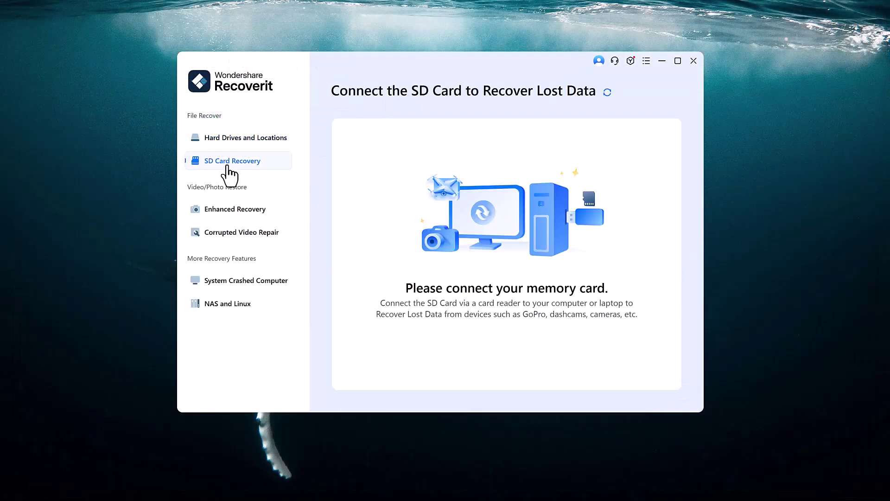
pyautogui.click(228, 212)
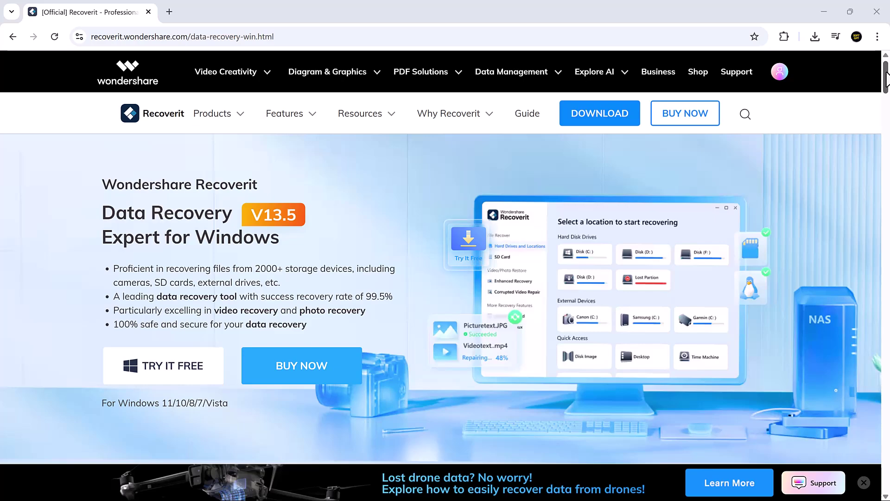
# - Scroll the Recoverit for Windows page past features, 3-step guide and testimonials to the user-type use cases
pyautogui.moveTo(886, 79); pyautogui.dragTo(886, 109)
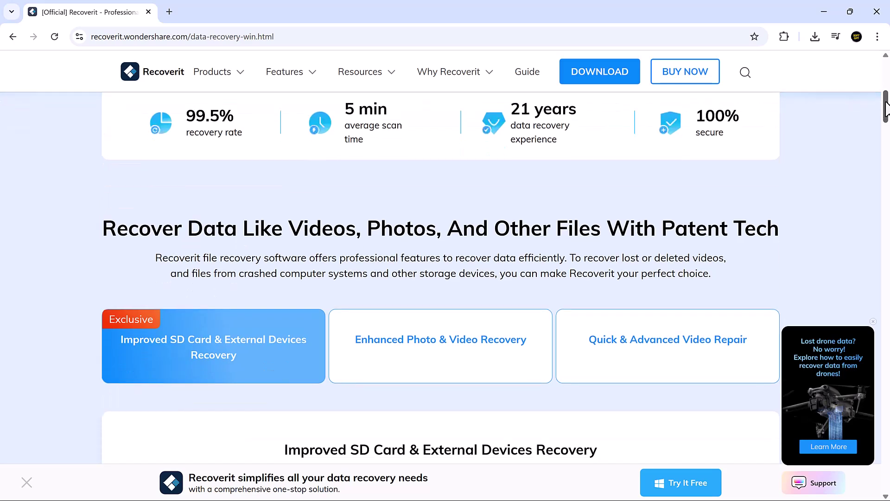
pyautogui.moveTo(886, 109); pyautogui.dragTo(887, 137)
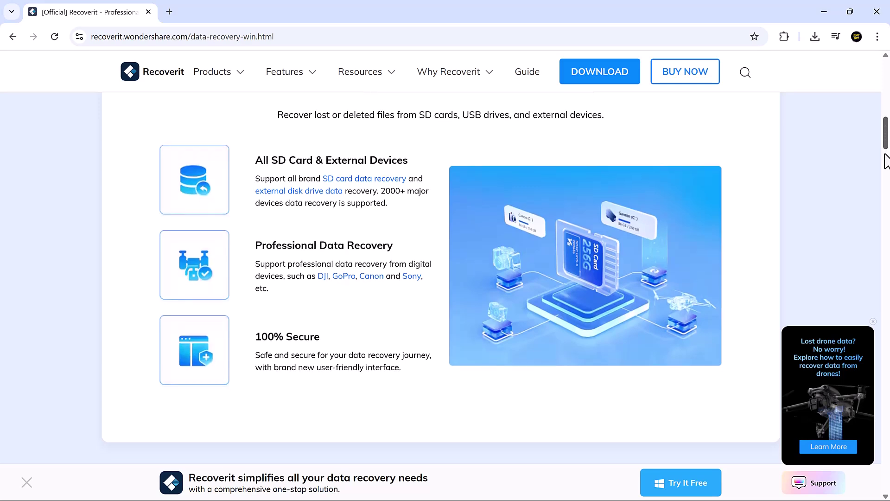
pyautogui.moveTo(886, 137); pyautogui.dragTo(887, 172)
pyautogui.scroll(-1, 886, 174)
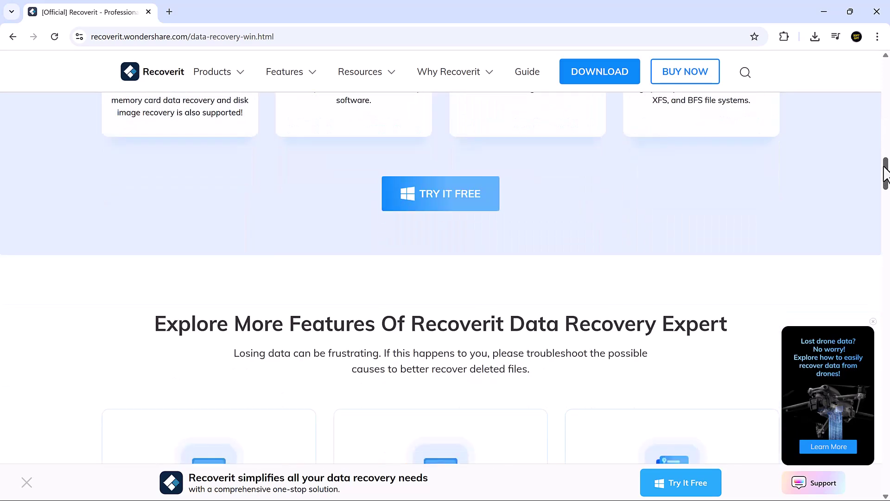
pyautogui.scroll(-1, 886, 175)
pyautogui.scroll(-2, 885, 175)
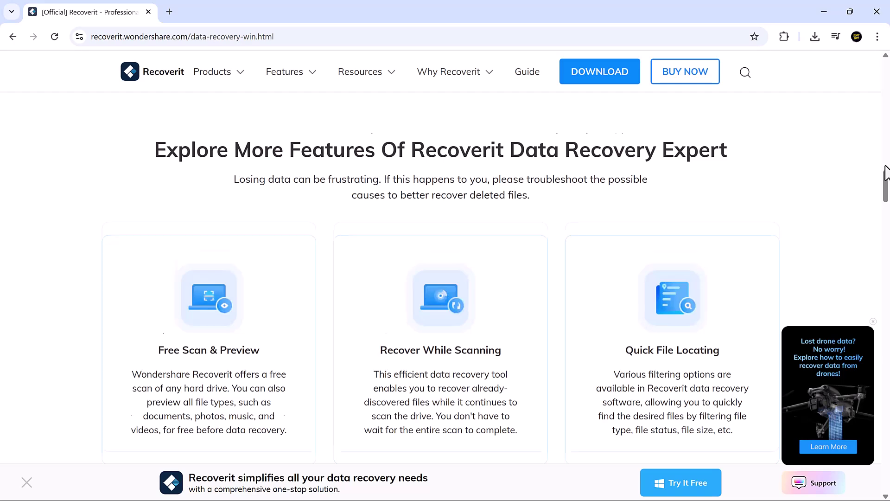
pyautogui.scroll(-3, 887, 173)
pyautogui.scroll(-5, 887, 172)
pyautogui.scroll(-1, 887, 173)
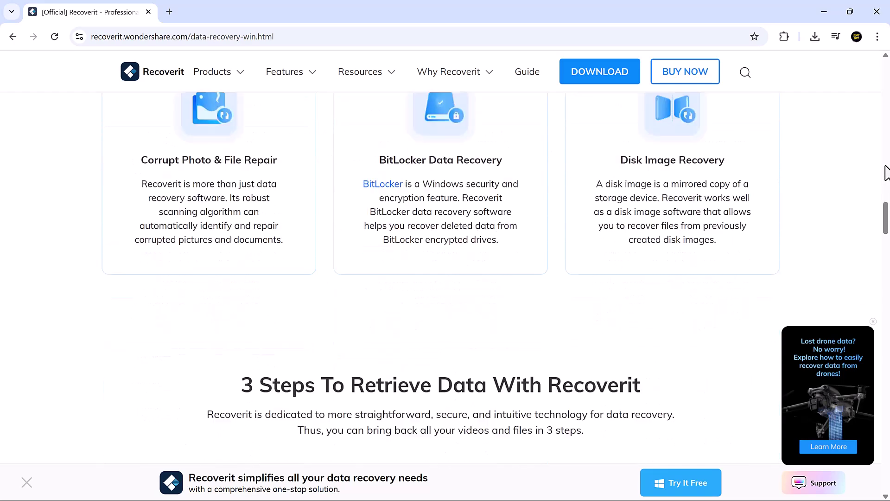
pyautogui.scroll(-3, 887, 173)
pyautogui.scroll(-2, 887, 173)
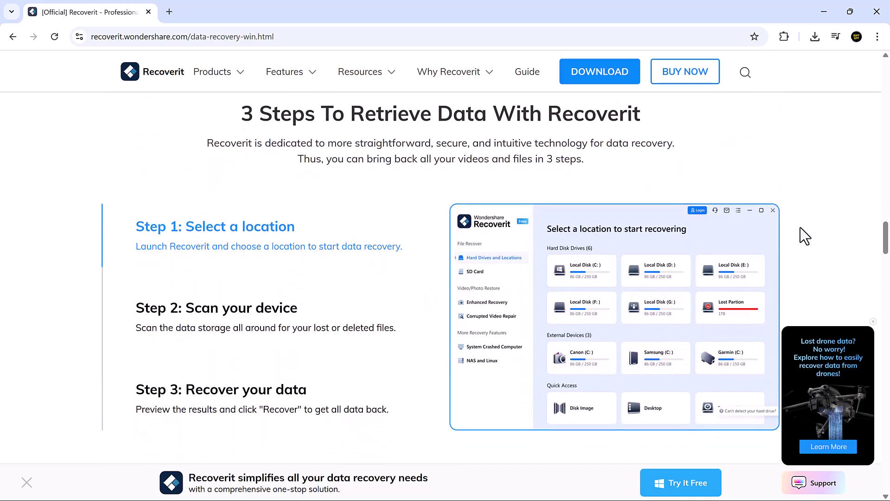
pyautogui.scroll(-3, 800, 227)
pyautogui.scroll(-4, 801, 227)
pyautogui.scroll(-1, 800, 227)
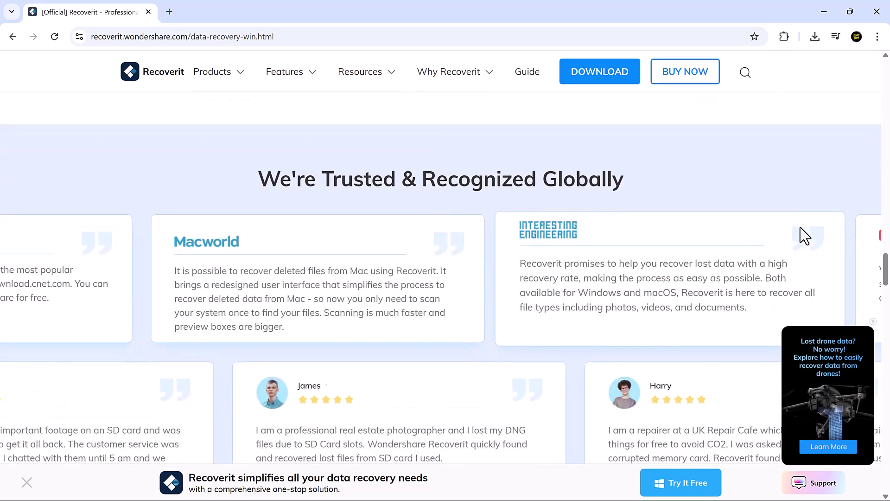
pyautogui.scroll(-2, 800, 227)
pyautogui.scroll(-3, 801, 227)
pyautogui.scroll(-3, 799, 228)
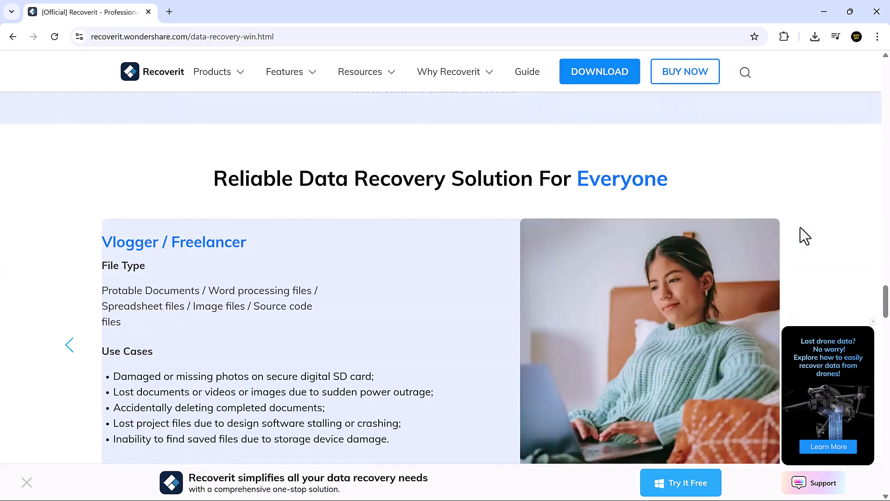
pyautogui.scroll(-2, 800, 227)
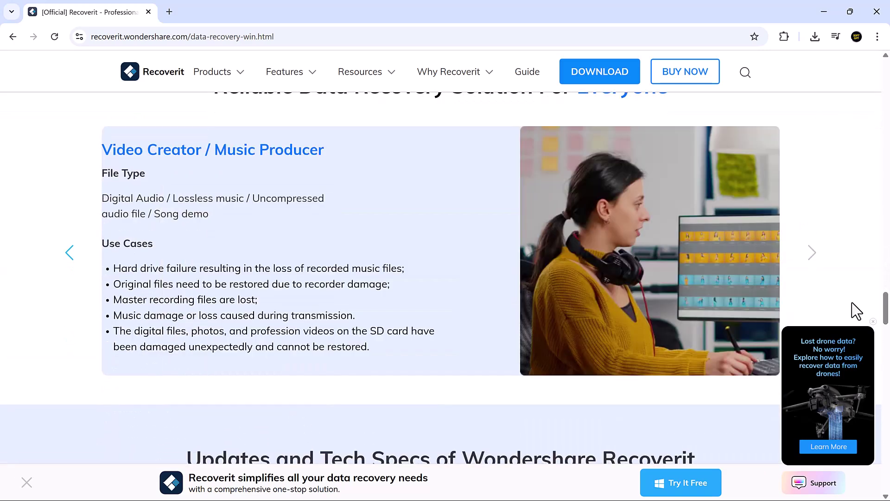